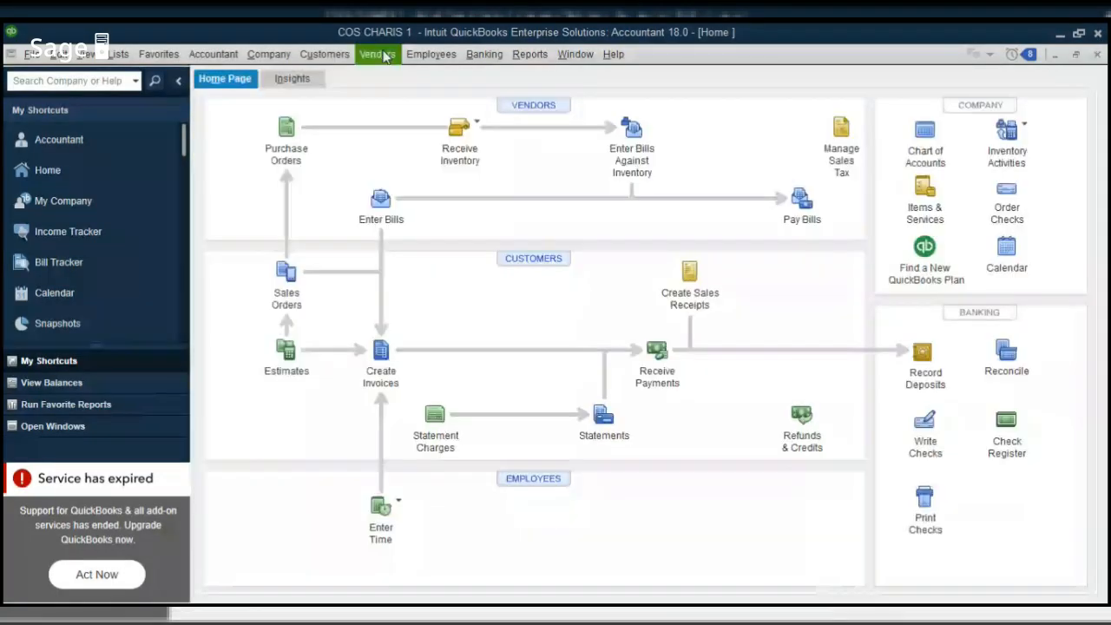
Open the Vendor Center from the Vendors menu on the Home page.
{"action": "left_click", "coordinate": [379, 54]}
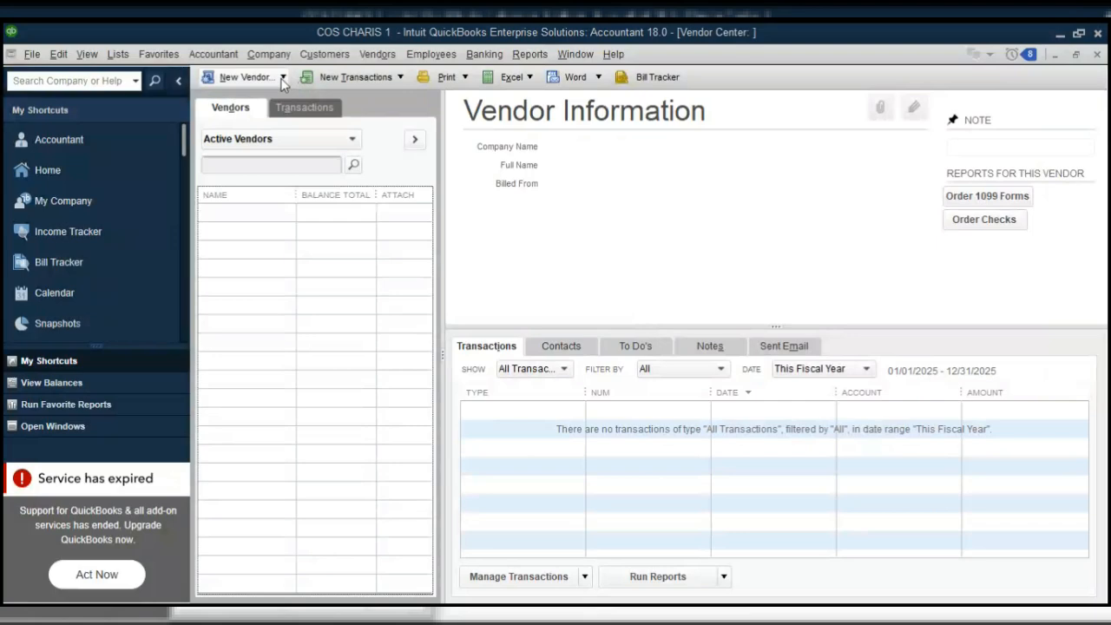
Choose New Vendor from the toolbar's New Vendor dropdown to get a blank vendor form.
{"action": "left_click", "coordinate": [283, 77]}
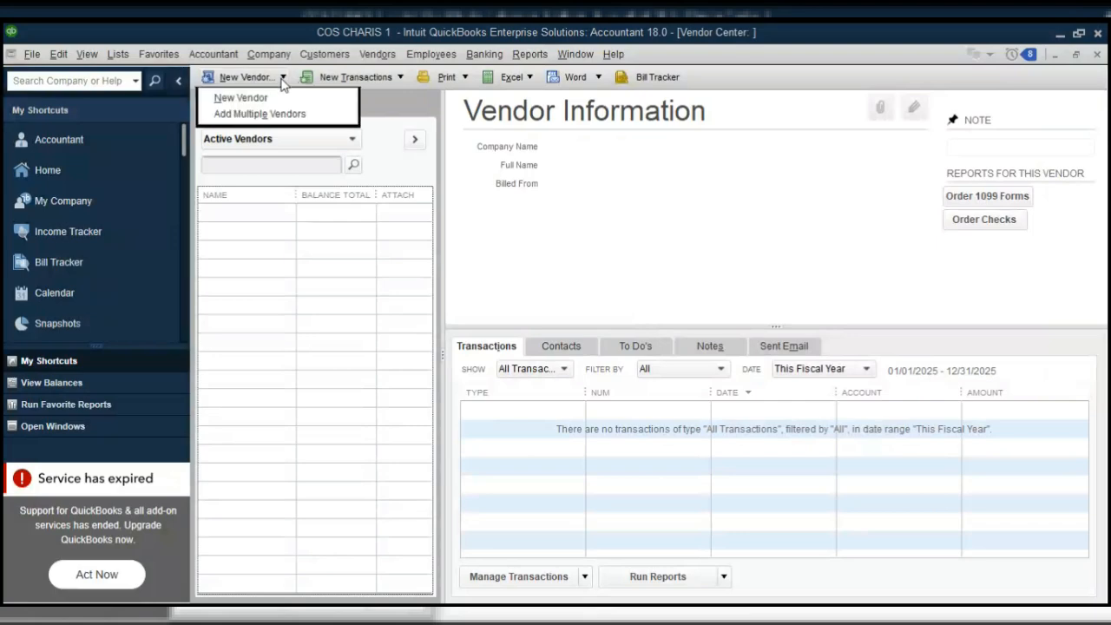
{"action": "left_click", "coordinate": [297, 296]}
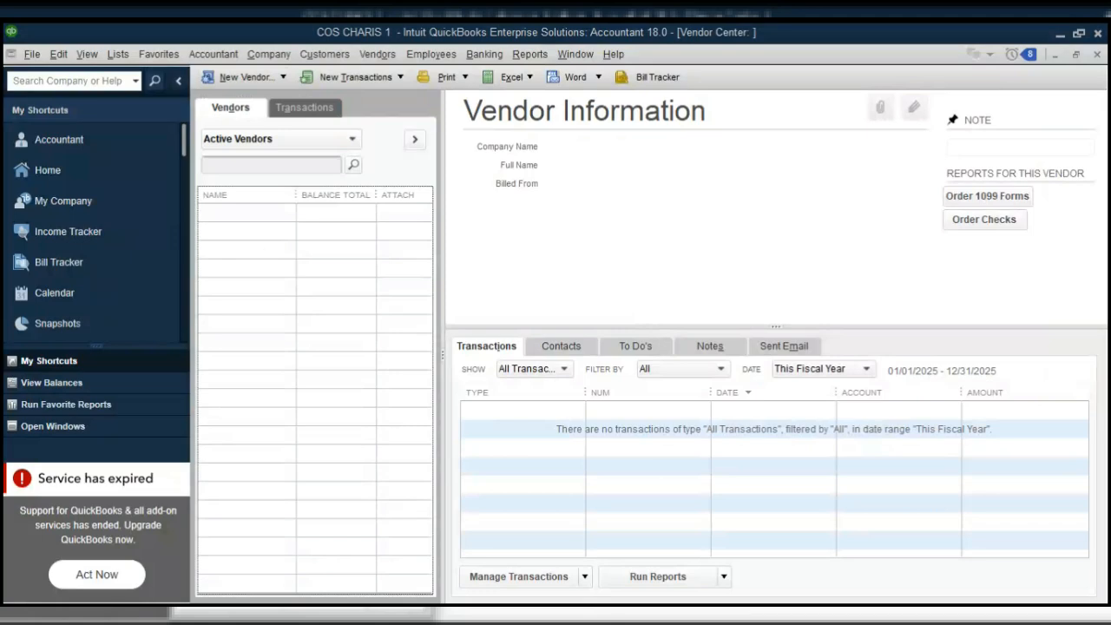
{"action": "right_click", "coordinate": [261, 251]}
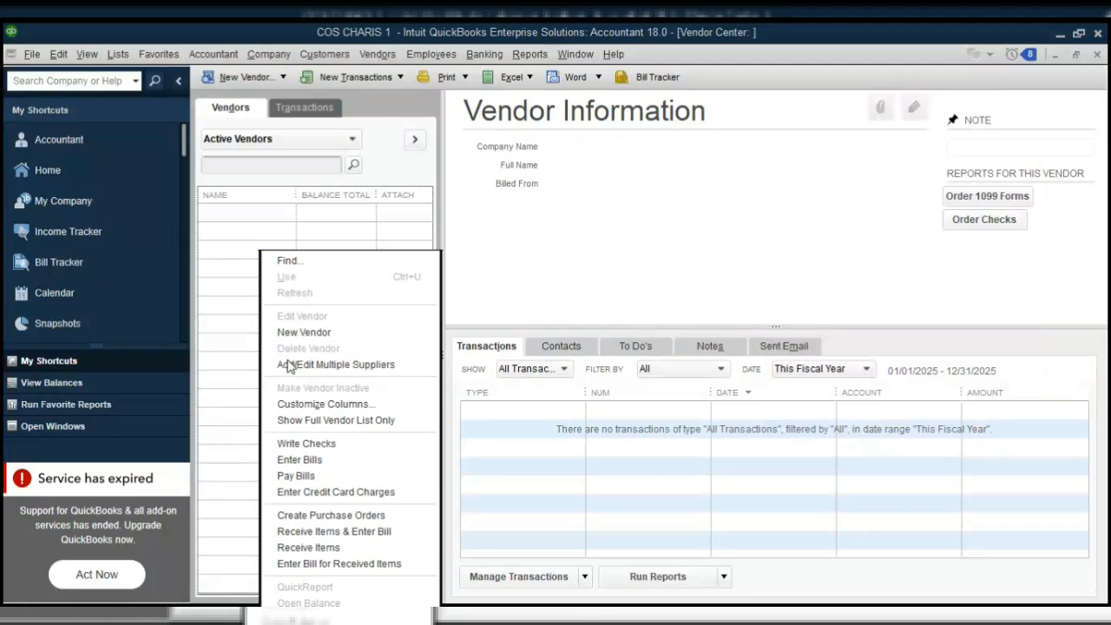
{"action": "left_click", "coordinate": [256, 320]}
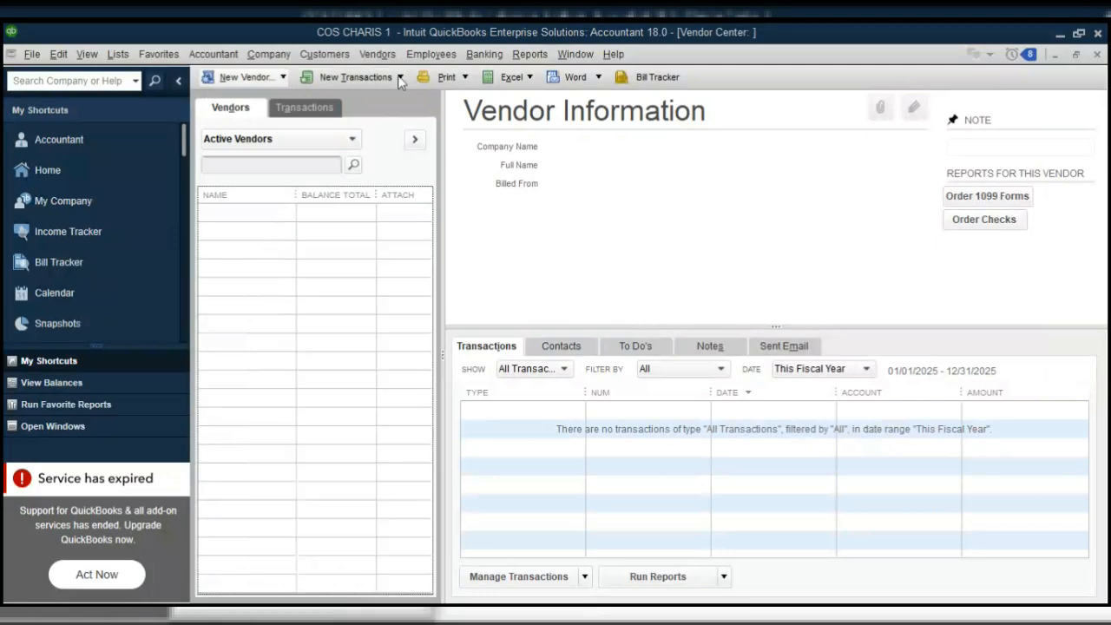
{"action": "left_click", "coordinate": [282, 78]}
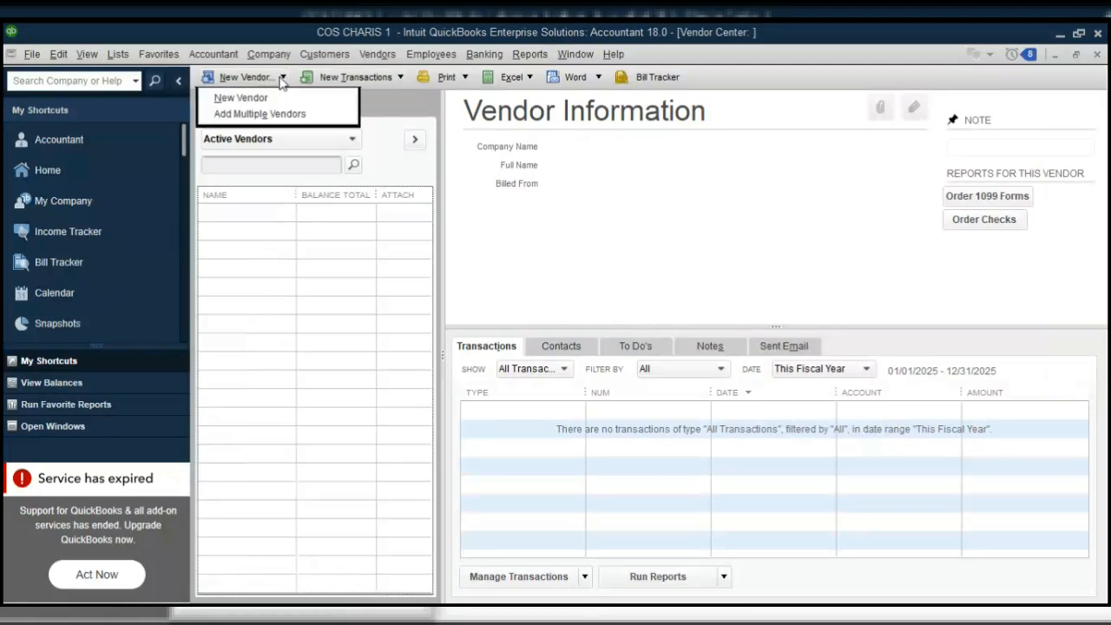
{"action": "left_click", "coordinate": [261, 98]}
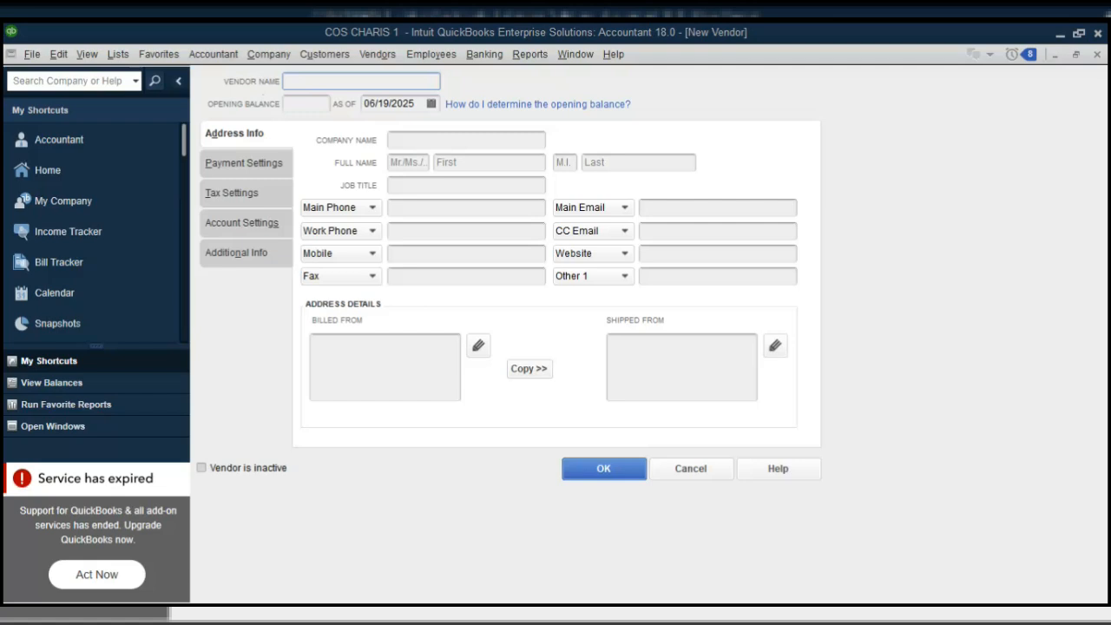
{"action": "key", "text": "alt+Tab"}
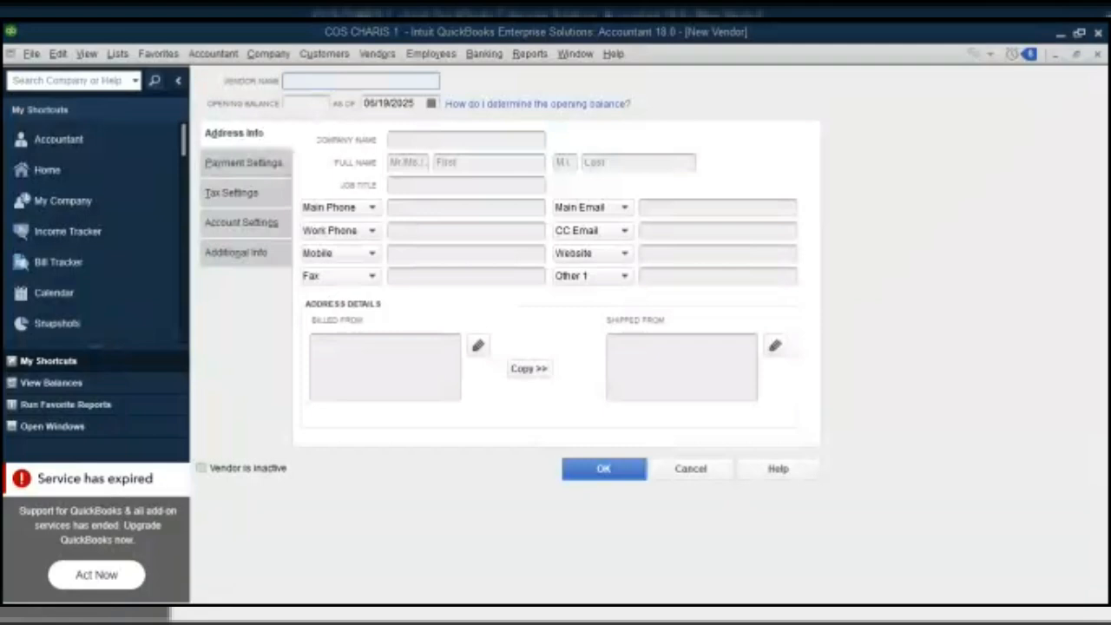
{"action": "left_click", "coordinate": [316, 361]}
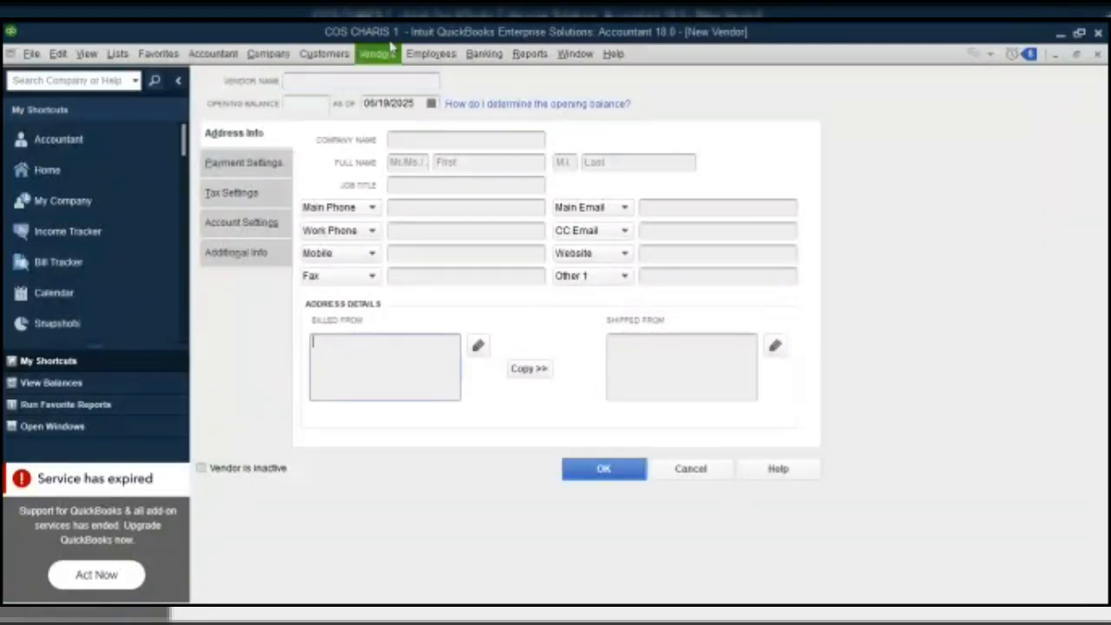
Name the vendor Alibaba ltd and enter its main phone number.
{"action": "left_click", "coordinate": [319, 78]}
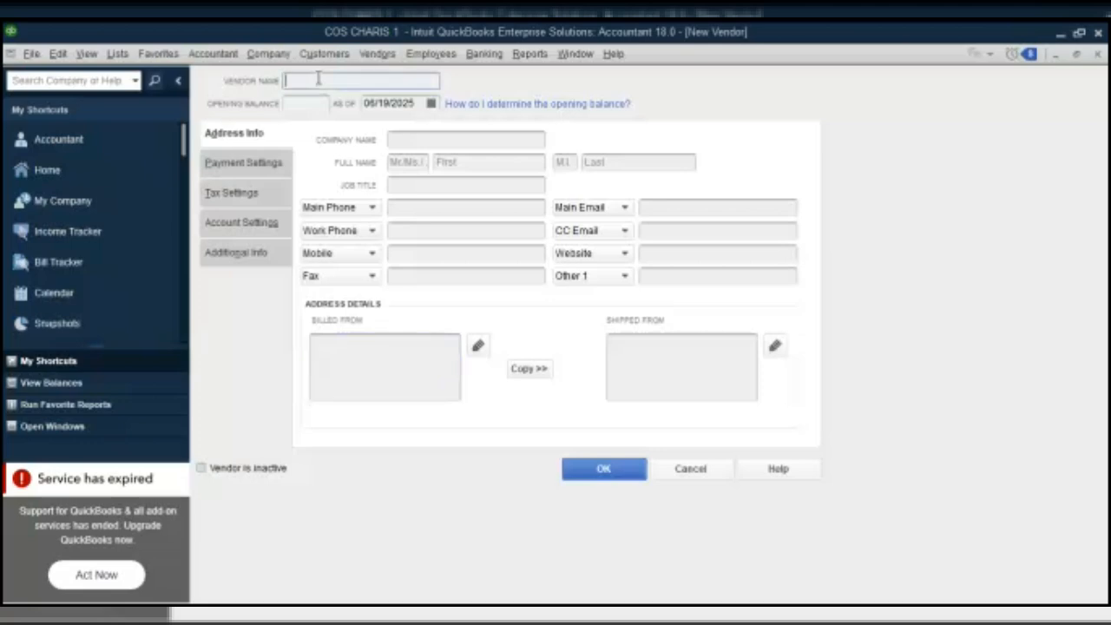
{"action": "type", "text": "A"}
{"action": "type", "text": "llob"}
{"action": "key", "text": "BackSpace"}
{"action": "key", "text": "BackSpace"}
{"action": "type", "text": "bati"}
{"action": "type", "text": "a ltd"}
{"action": "left_click", "coordinate": [411, 207]}
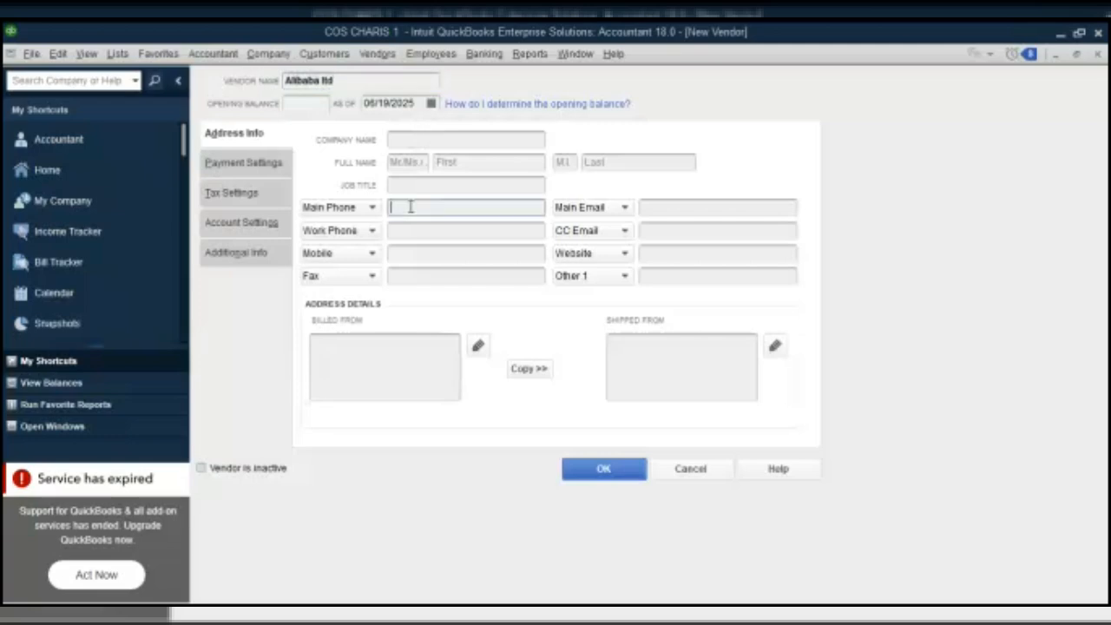
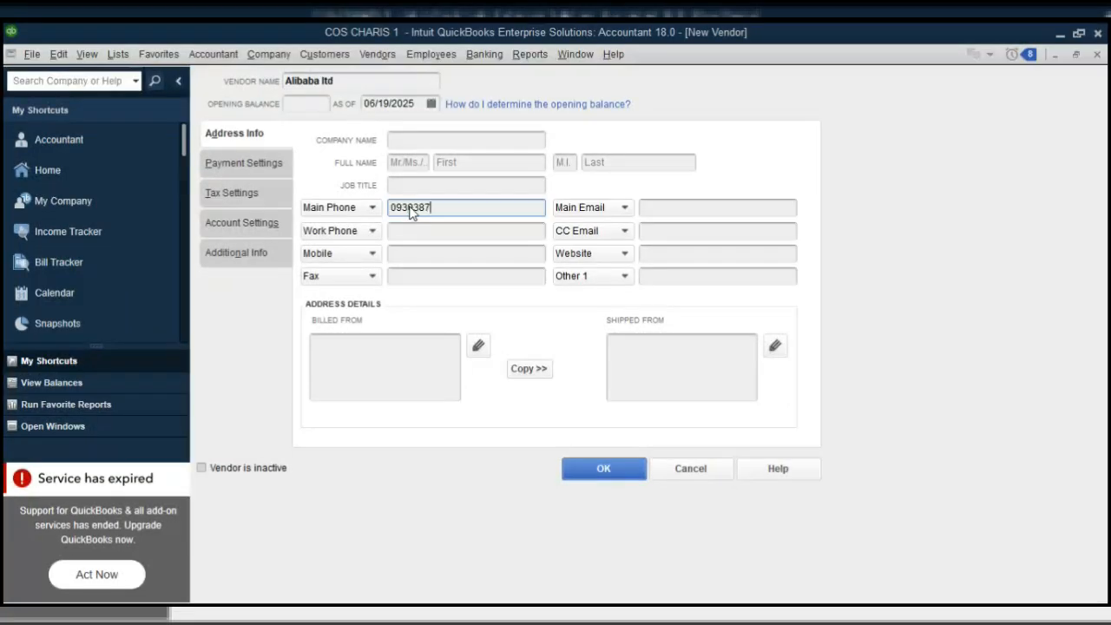
Type the vendor's street address into the Billed From box.
{"action": "left_click", "coordinate": [335, 342]}
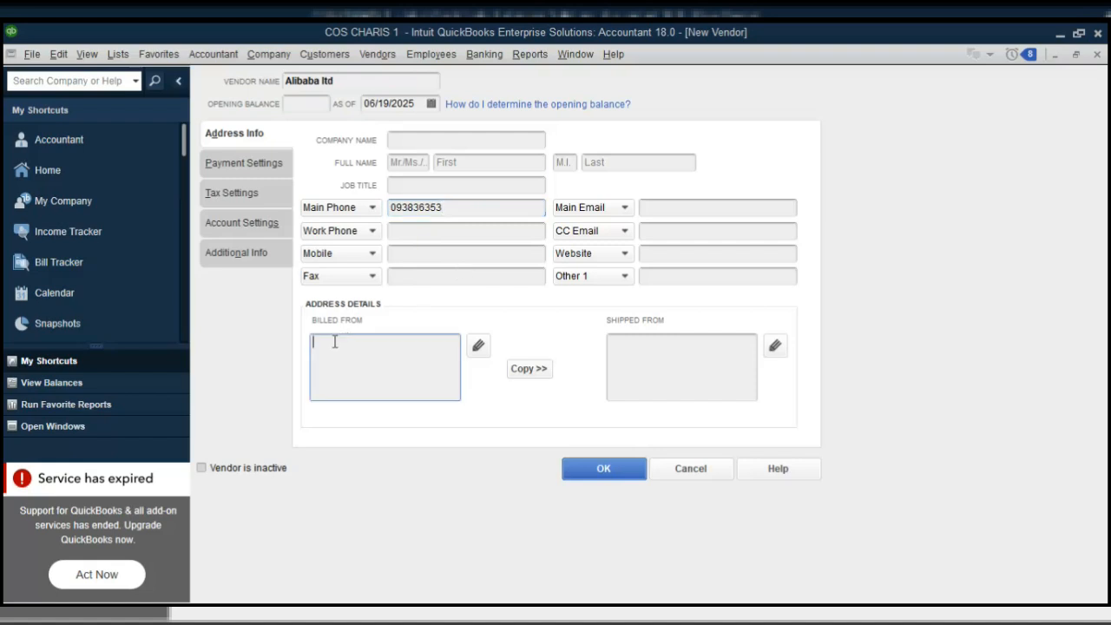
{"action": "type", "text": "os"}
Mirror the billed-from address as shipped-from, choose Suppliers as vendor type, and save Alibaba ltd.
{"action": "left_click", "coordinate": [522, 371]}
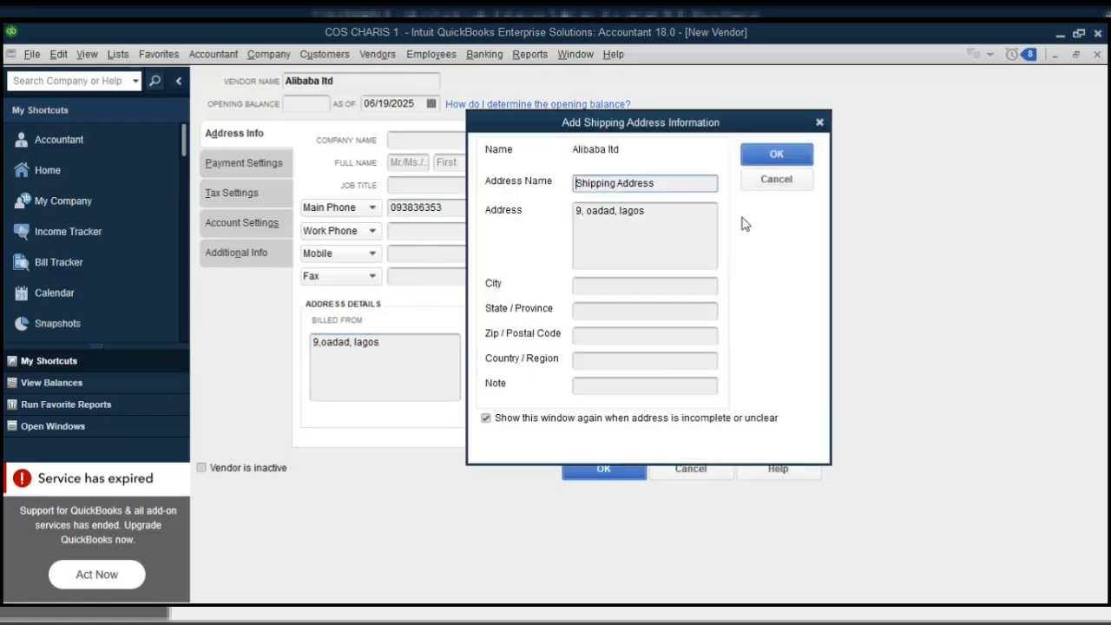
{"action": "left_click", "coordinate": [786, 156]}
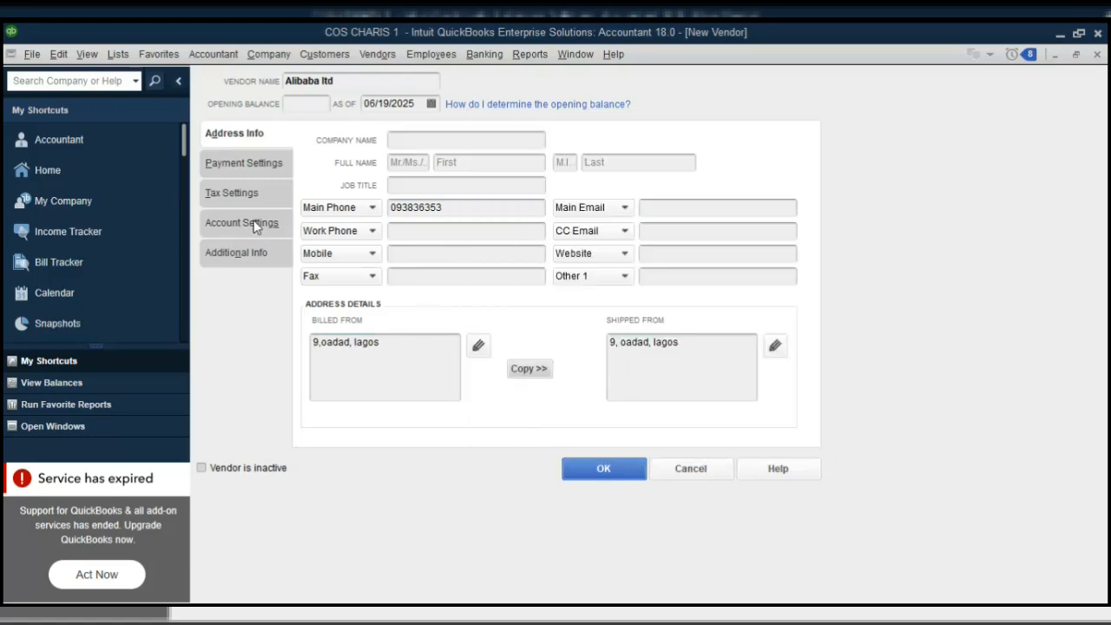
{"action": "left_click", "coordinate": [232, 261]}
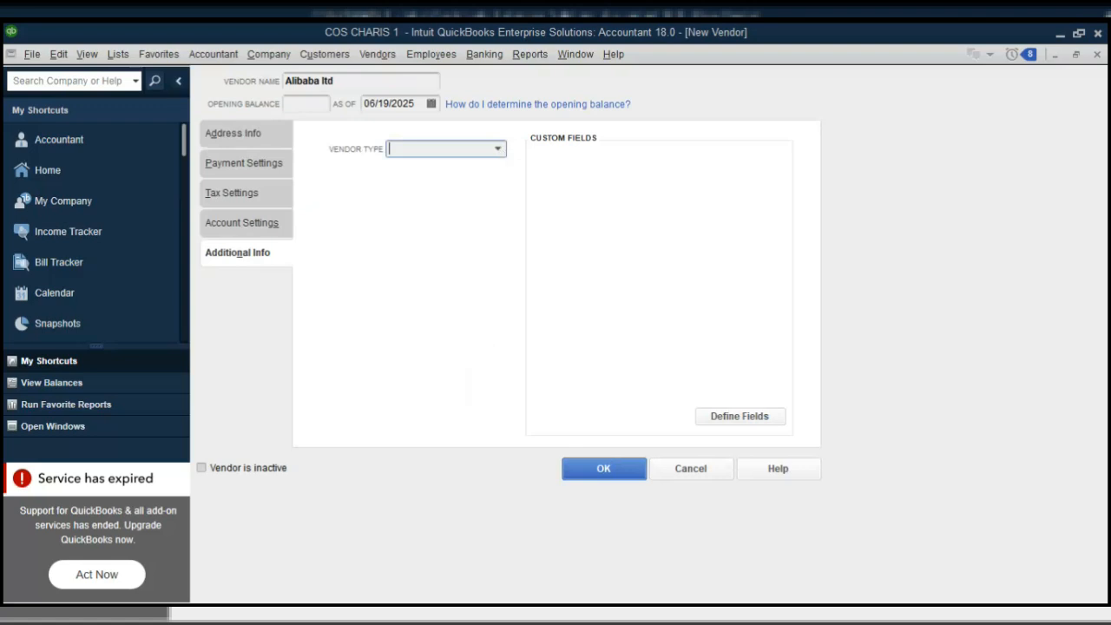
{"action": "type", "text": "Suppliers"}
{"action": "left_click", "coordinate": [441, 207]}
{"action": "left_click", "coordinate": [263, 138]}
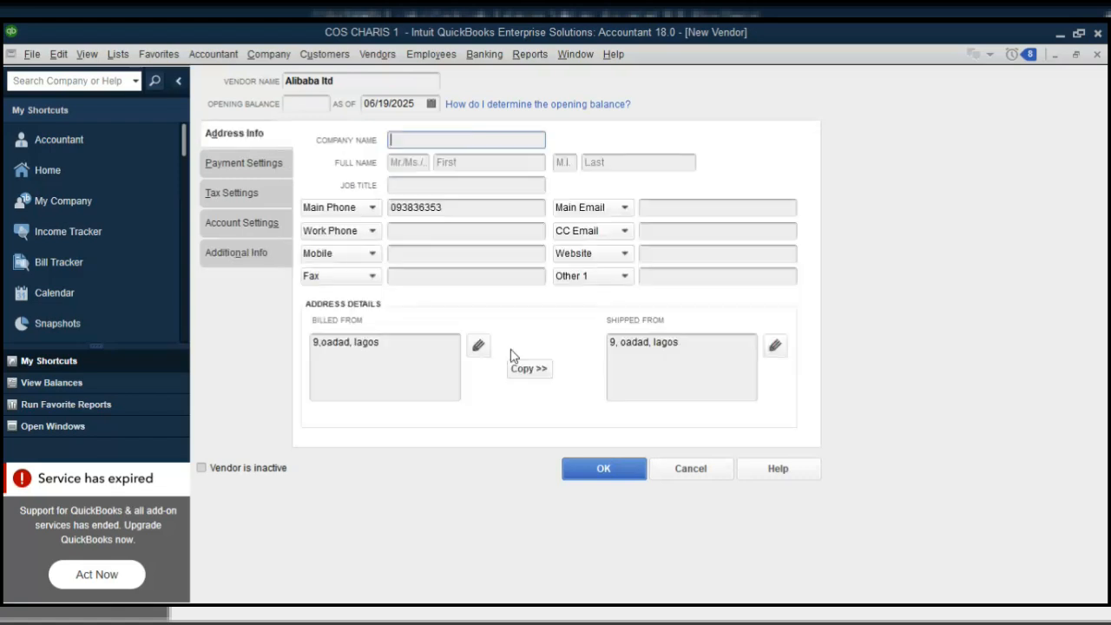
{"action": "left_click", "coordinate": [594, 469]}
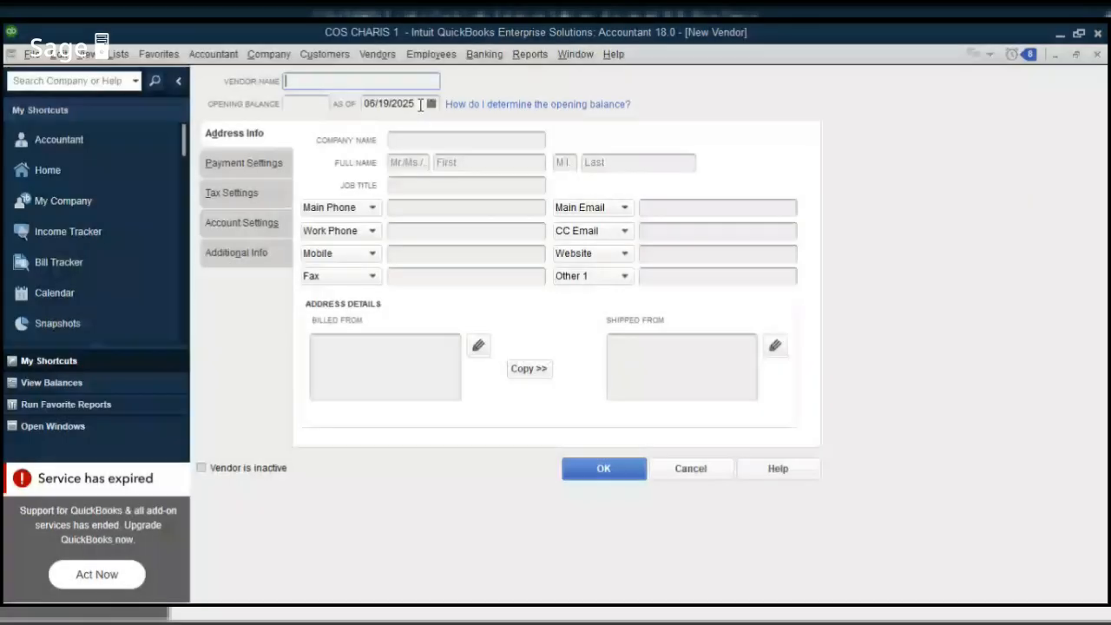
Name the vendor madela laptop and enter its work phone number.
{"action": "type", "text": "madela laptop"}
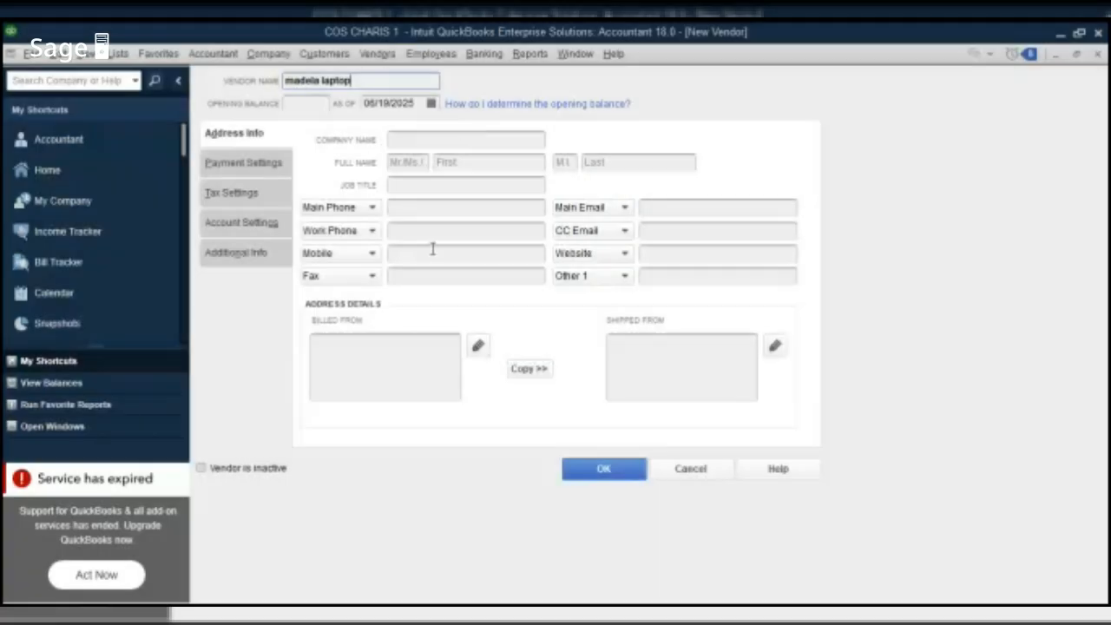
{"action": "left_click", "coordinate": [431, 231]}
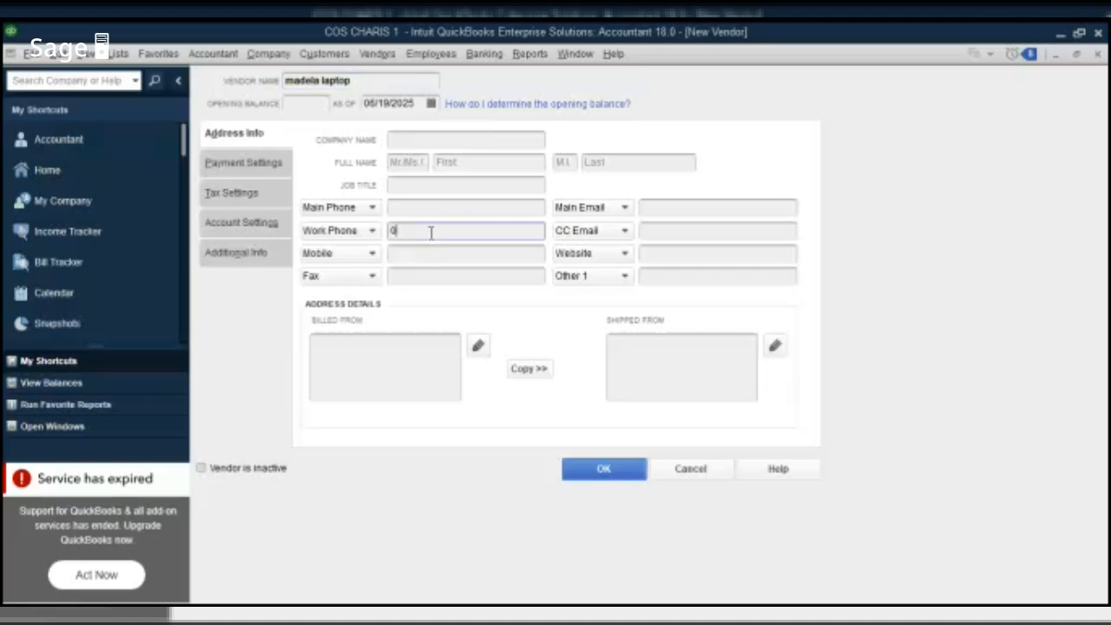
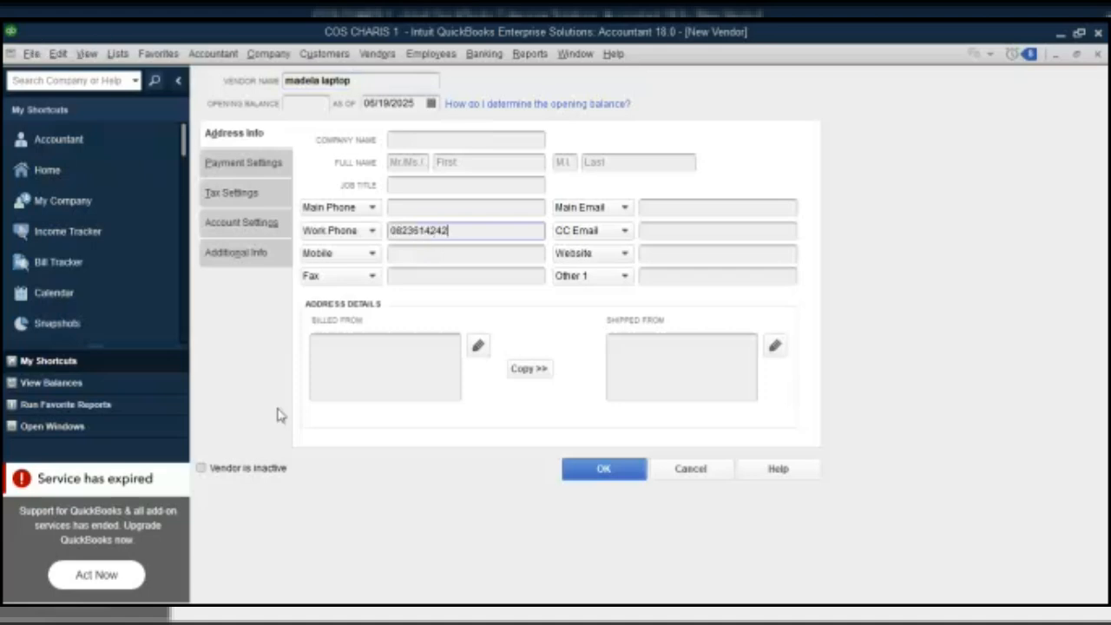
Enter the billed-from street address, copy it to shipped-from, and set vendor type Suppliers.
{"action": "left_click", "coordinate": [352, 349]}
{"action": "type", "text": "f"}
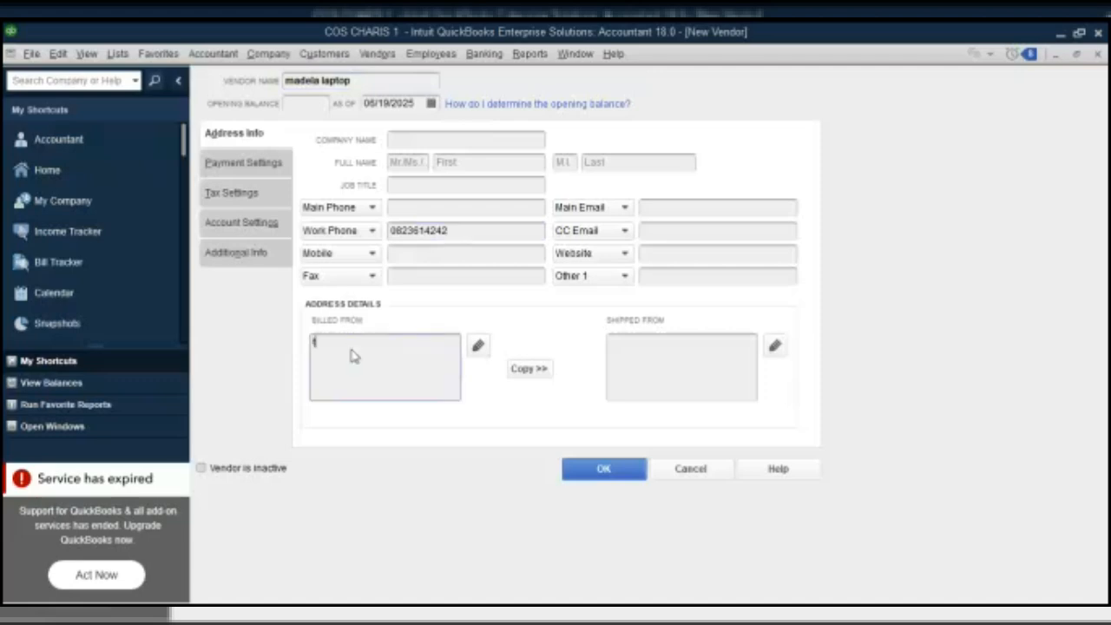
{"action": "key", "text": "BackSpace"}
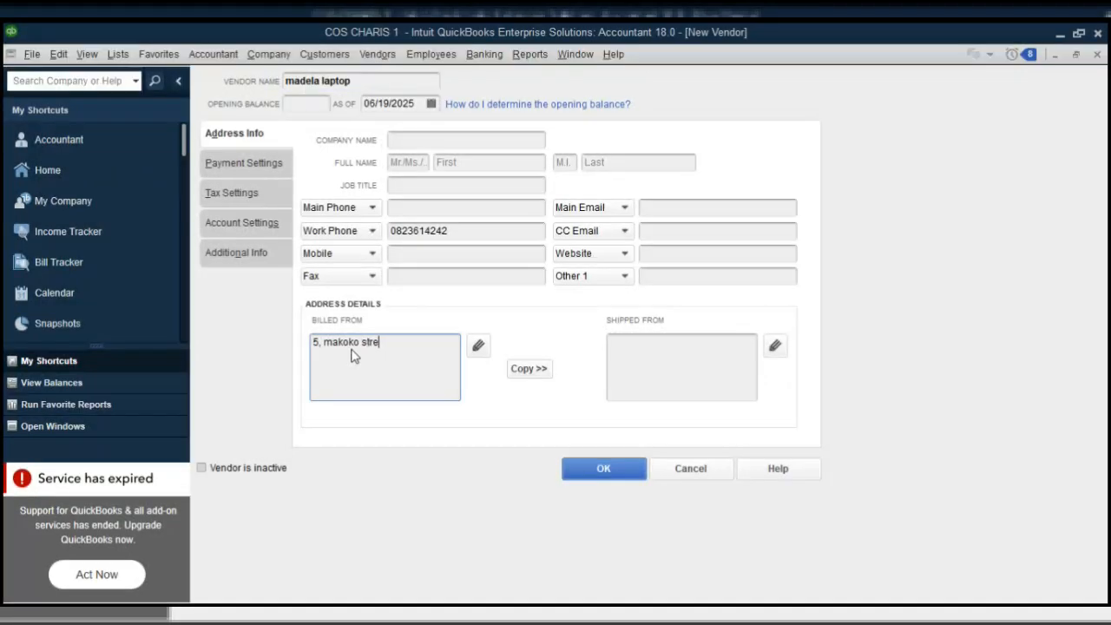
{"action": "left_click", "coordinate": [542, 369]}
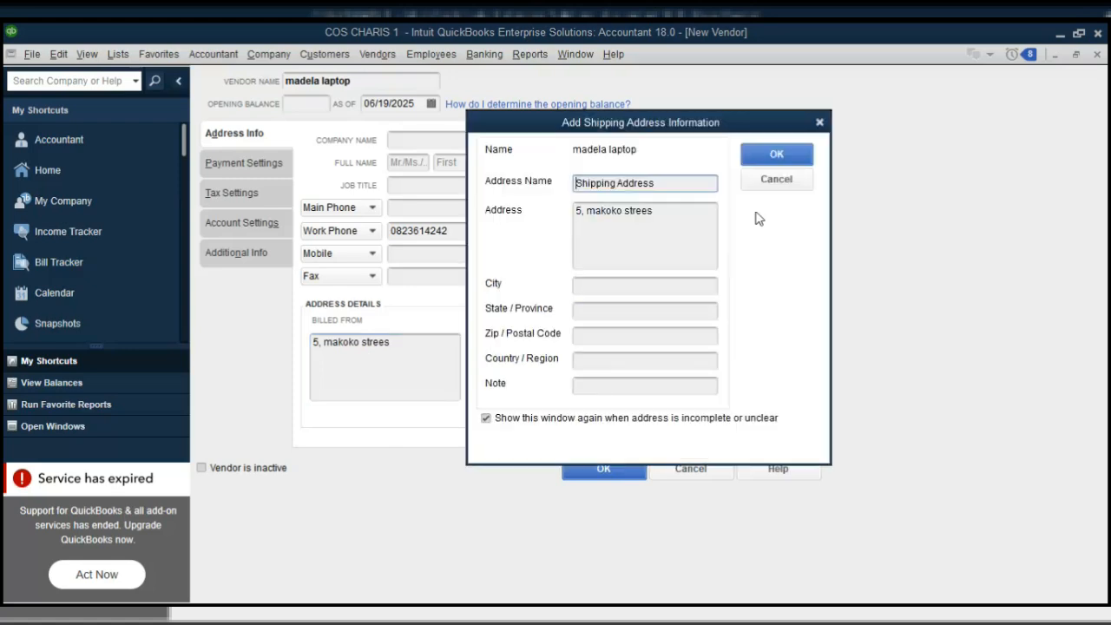
{"action": "key", "text": "Return"}
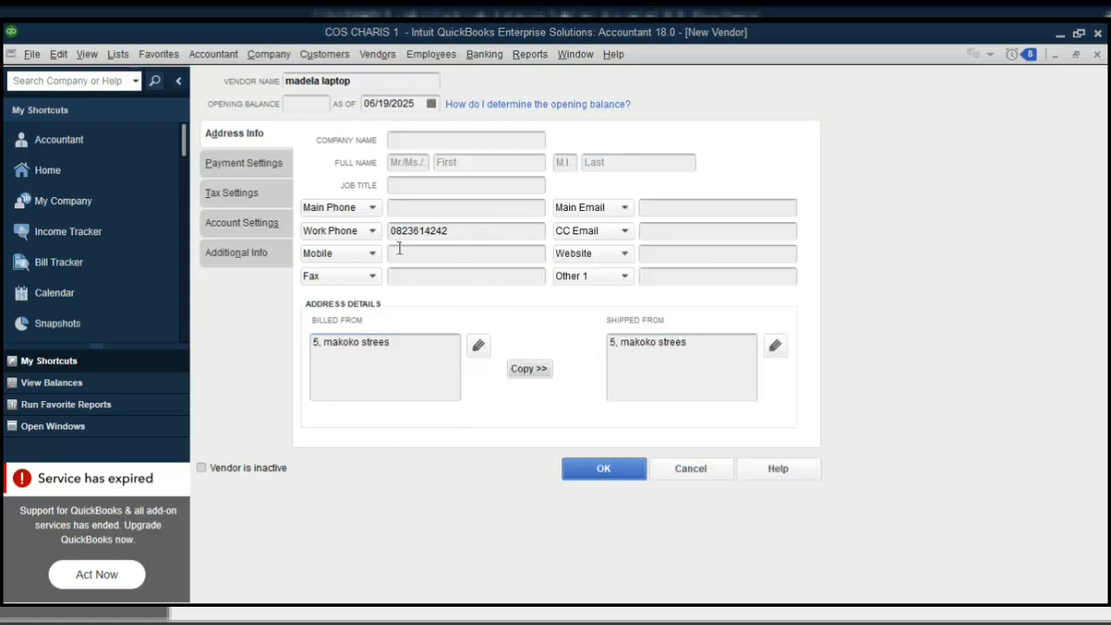
{"action": "left_click", "coordinate": [256, 256]}
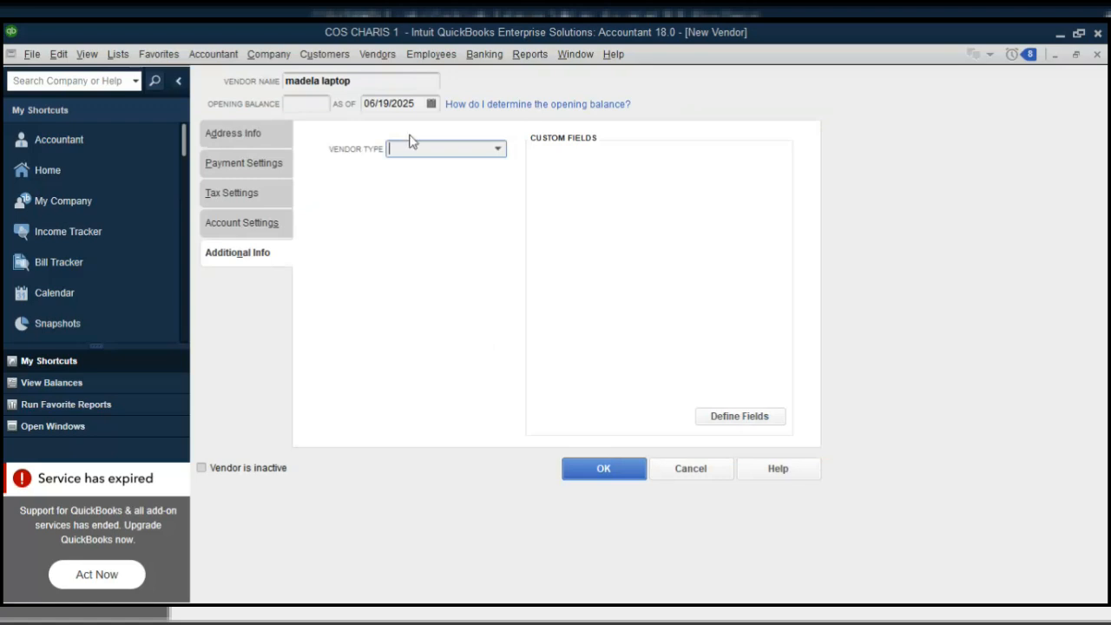
{"action": "type", "text": "Suppliers"}
Save madela laptop, then start vendor jkk ltd with its main phone number.
{"action": "left_click", "coordinate": [603, 471]}
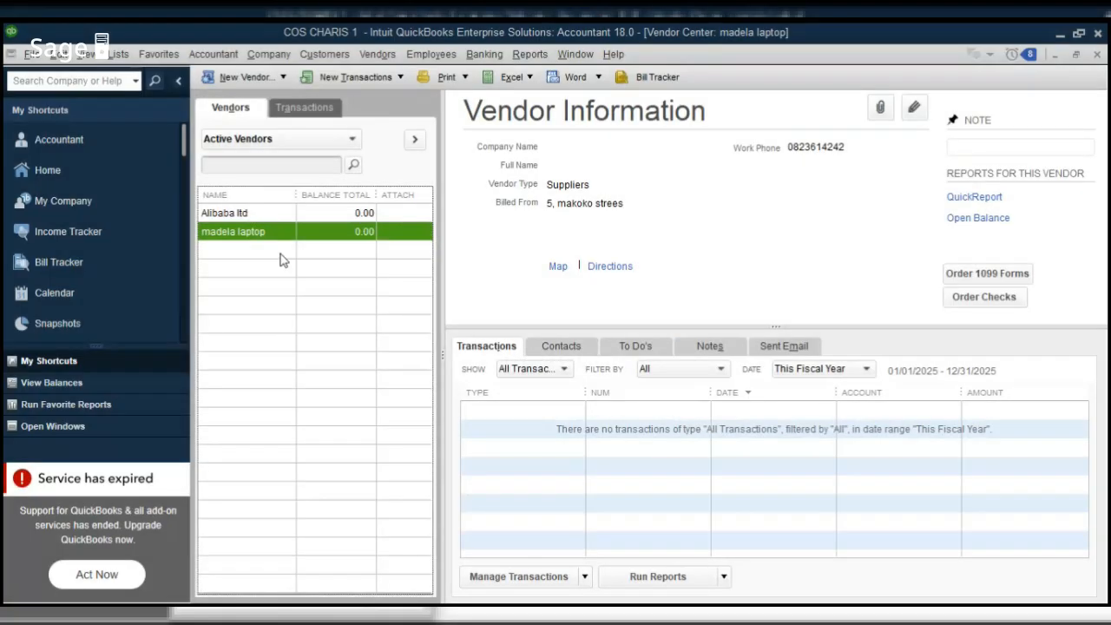
{"action": "left_click", "coordinate": [282, 78]}
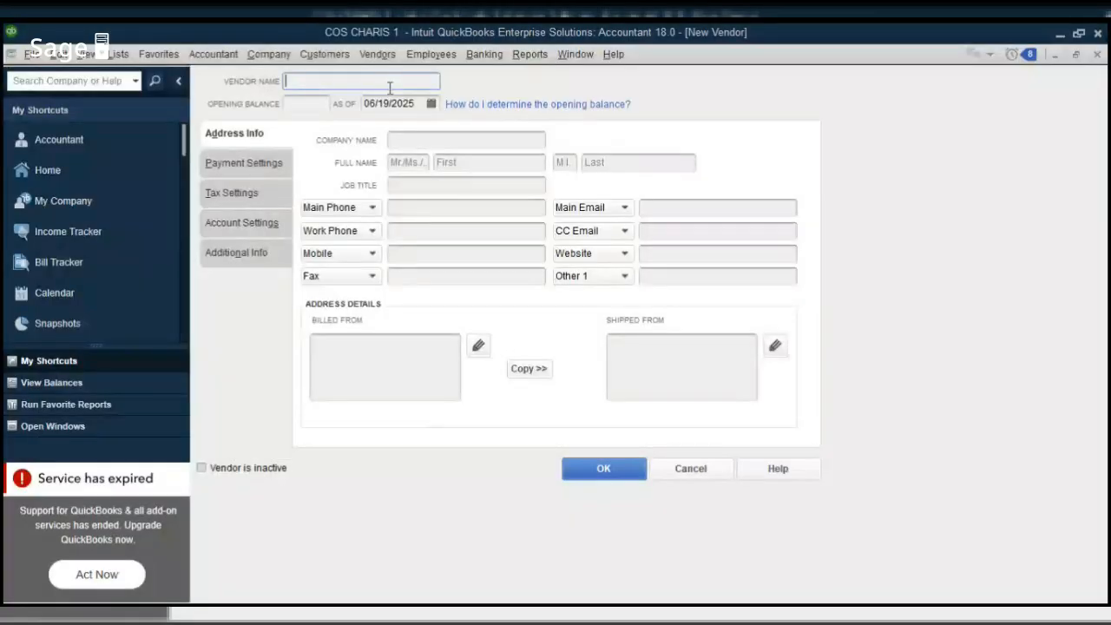
{"action": "type", "text": "jkk l"}
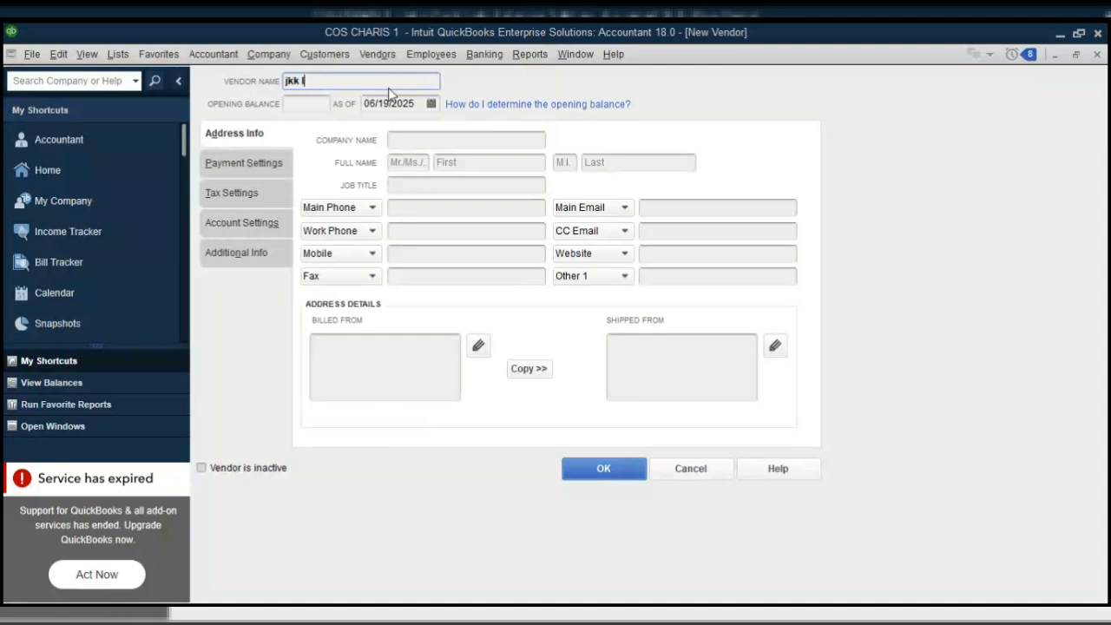
{"action": "type", "text": "td"}
{"action": "left_click", "coordinate": [413, 209]}
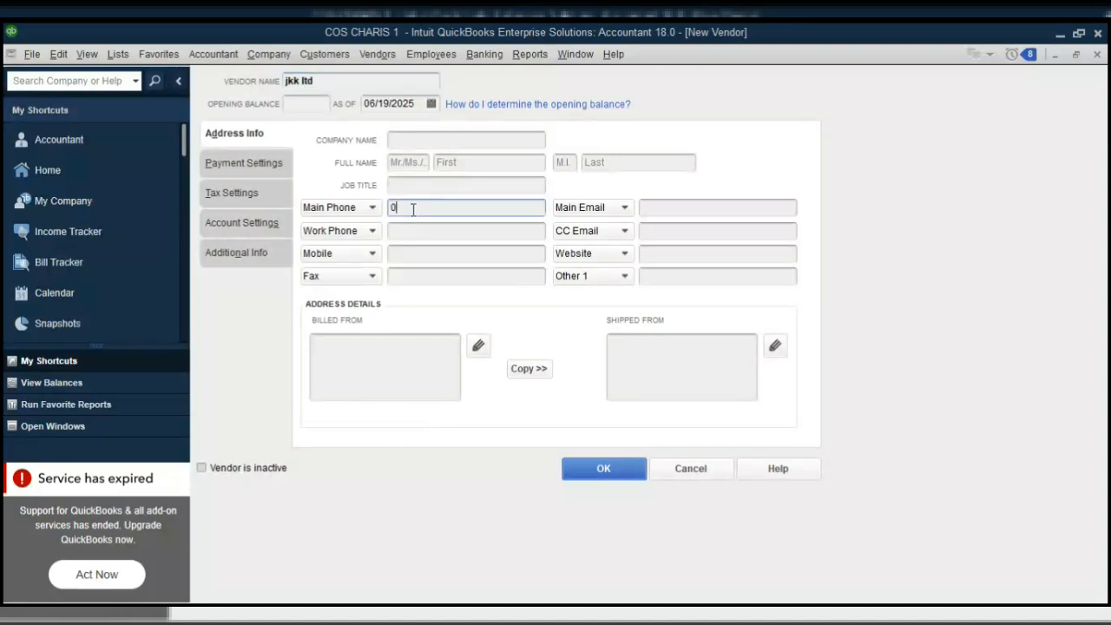
Enter jkk ltd's two-line billed-from address and copy it to shipped-from.
{"action": "left_click", "coordinate": [342, 359]}
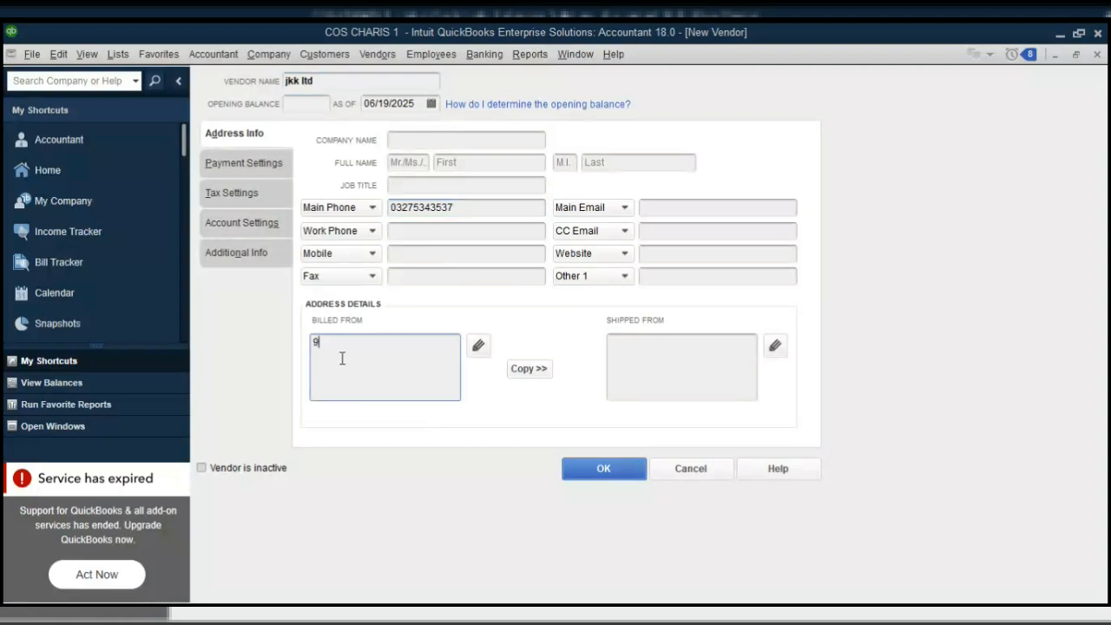
{"action": "key", "text": "Return"}
{"action": "left_click", "coordinate": [549, 374]}
{"action": "left_click", "coordinate": [771, 156]}
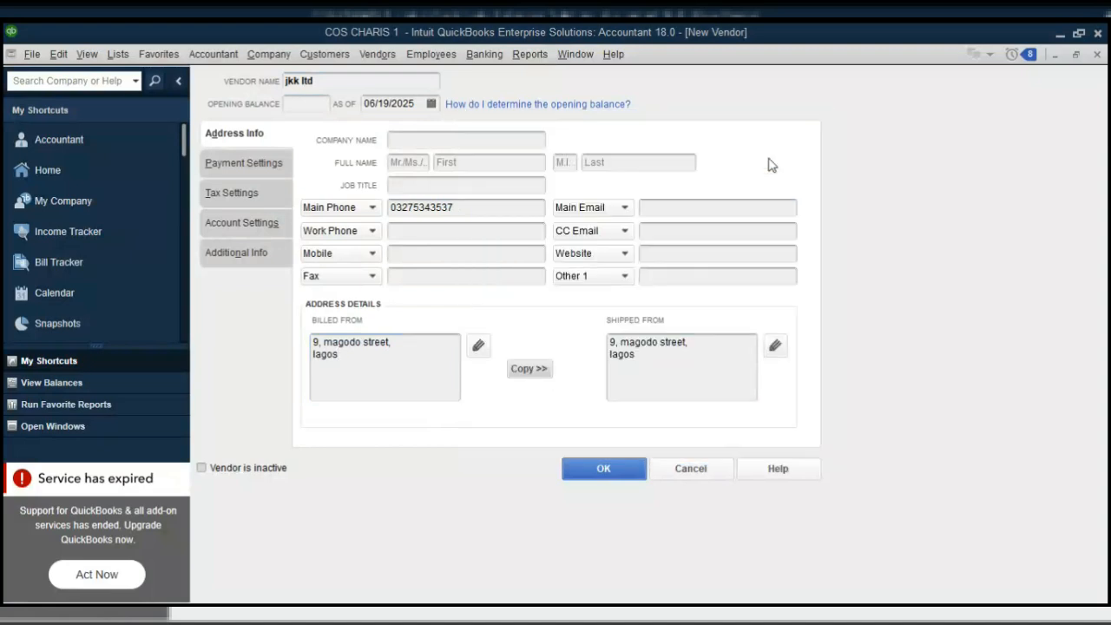
Save jkk ltd with OK on the New Vendor window.
{"action": "left_click", "coordinate": [598, 473]}
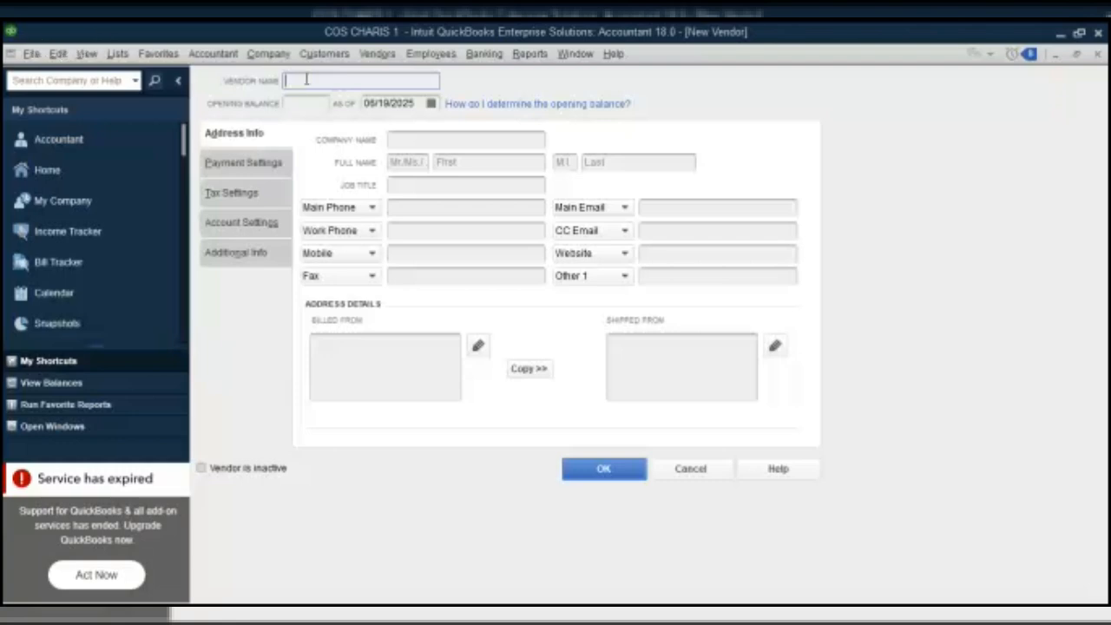
Enter the vendor name power holding company of nigeria.
{"action": "type", "text": "power holdo"}
{"action": "key", "text": "BackSpace"}
{"action": "type", "text": "ing com"}
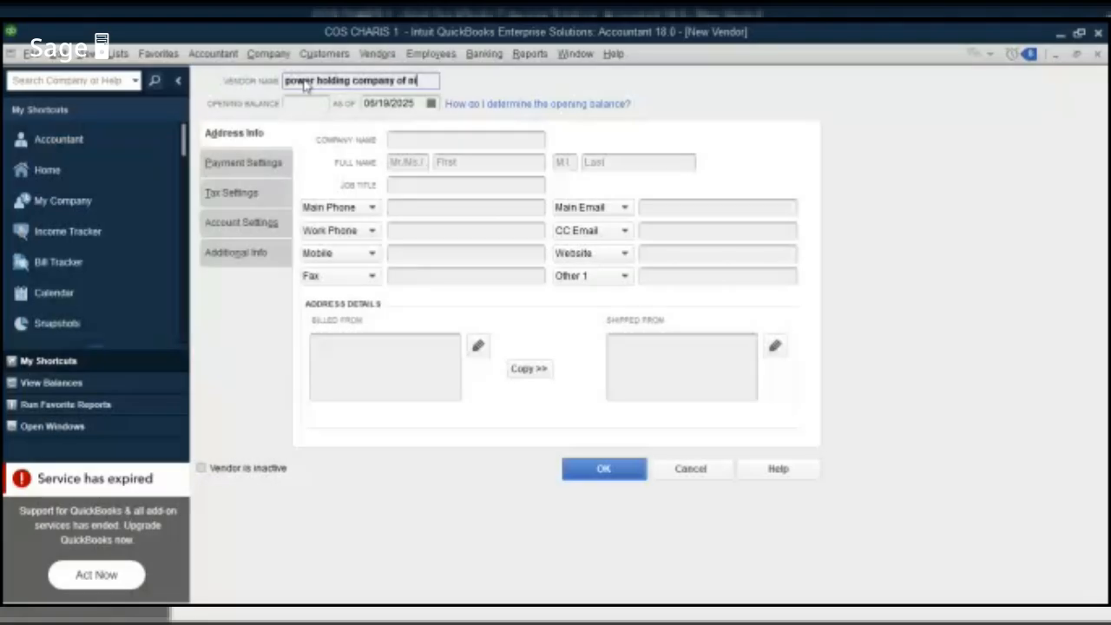
{"action": "type", "text": "igeria"}
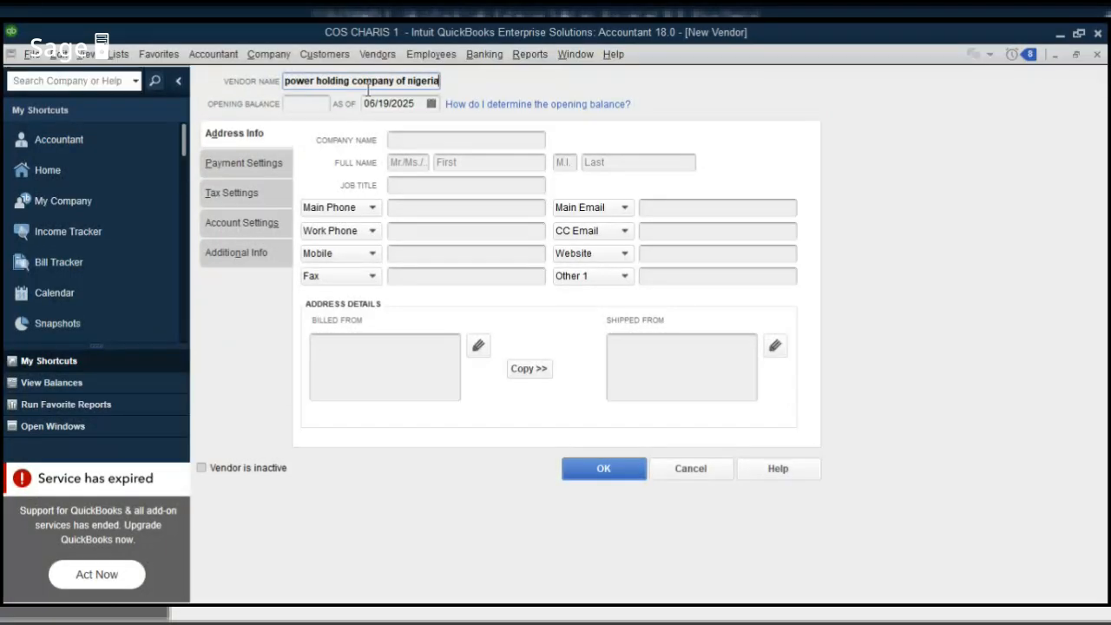
{"action": "left_click", "coordinate": [416, 205]}
Enter the billed-from address, copy it to shipped-from, and choose vendor type Service Providers.
{"action": "left_click", "coordinate": [333, 348]}
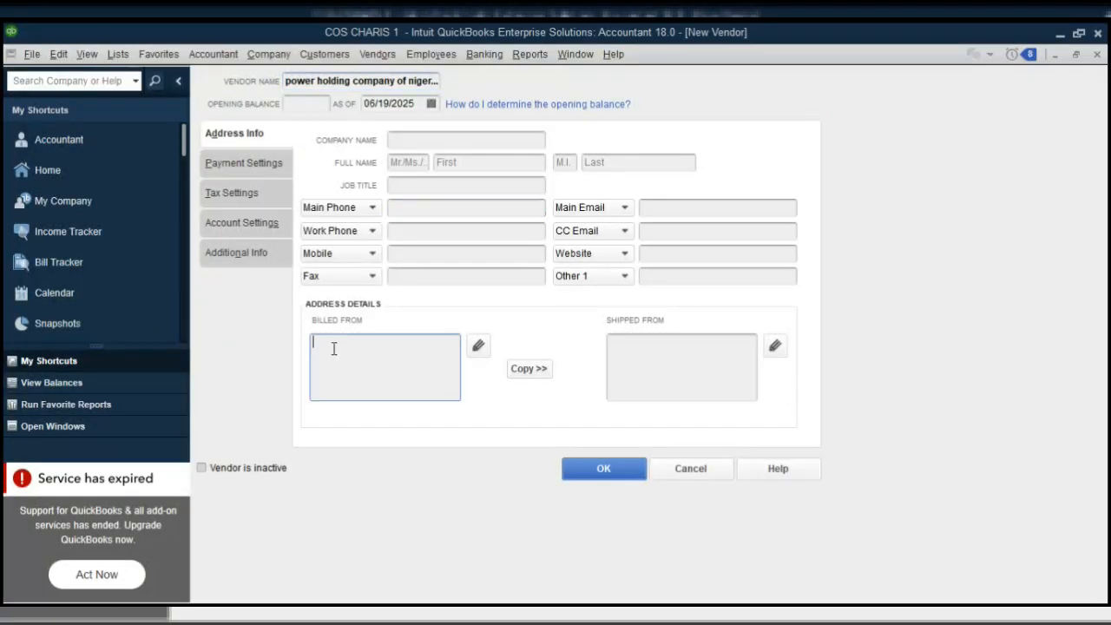
{"action": "left_click", "coordinate": [524, 372]}
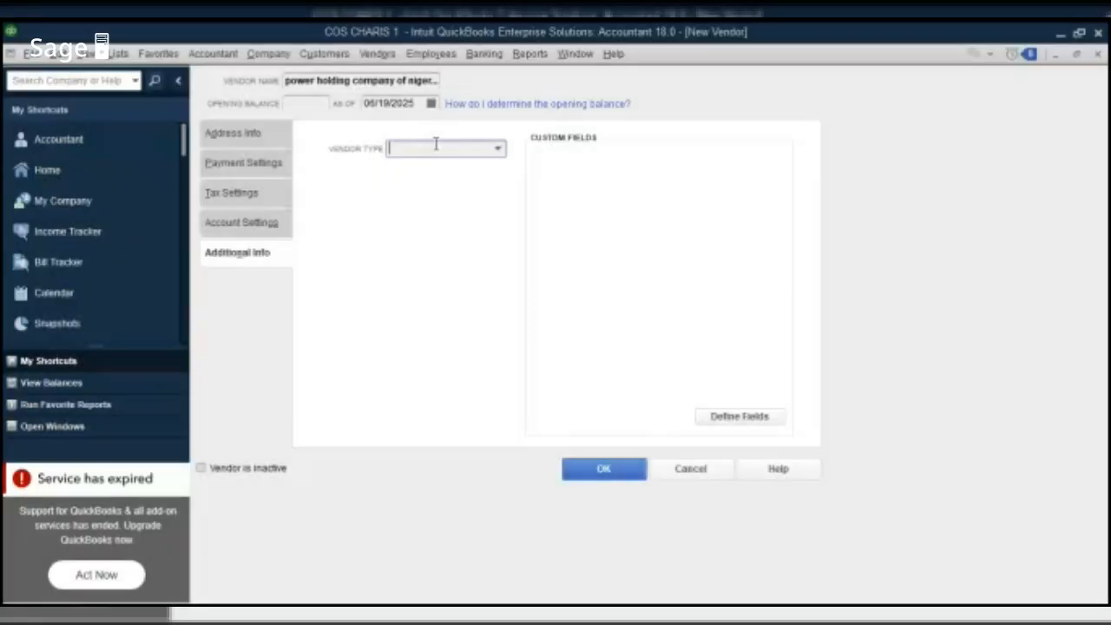
{"action": "type", "text": "sert"}
{"action": "key", "text": "BackSpace"}
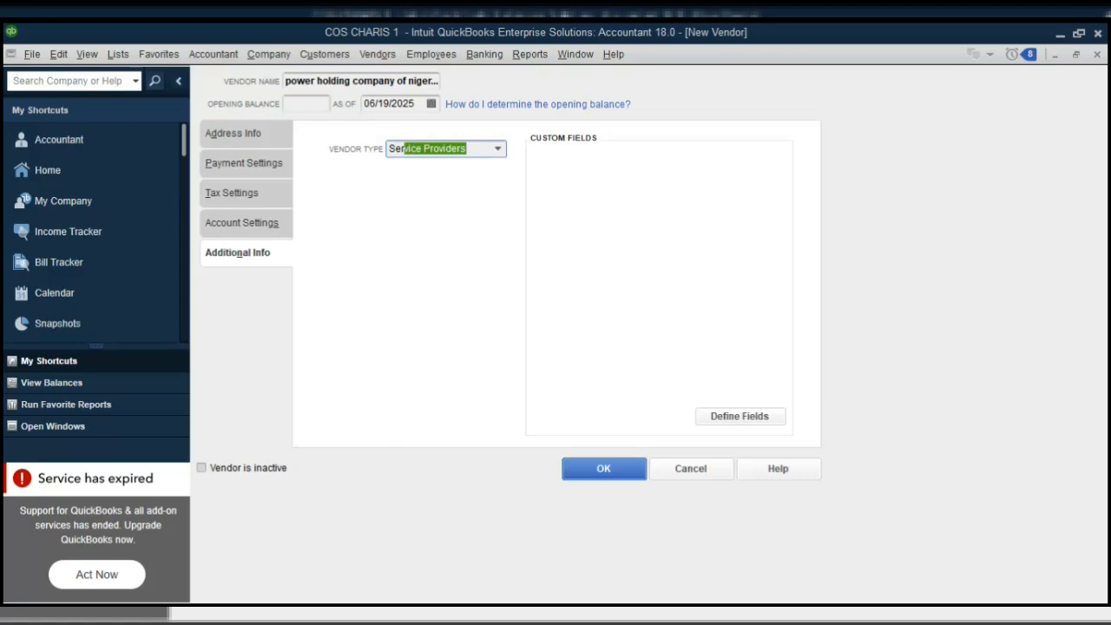
{"action": "left_click", "coordinate": [461, 210]}
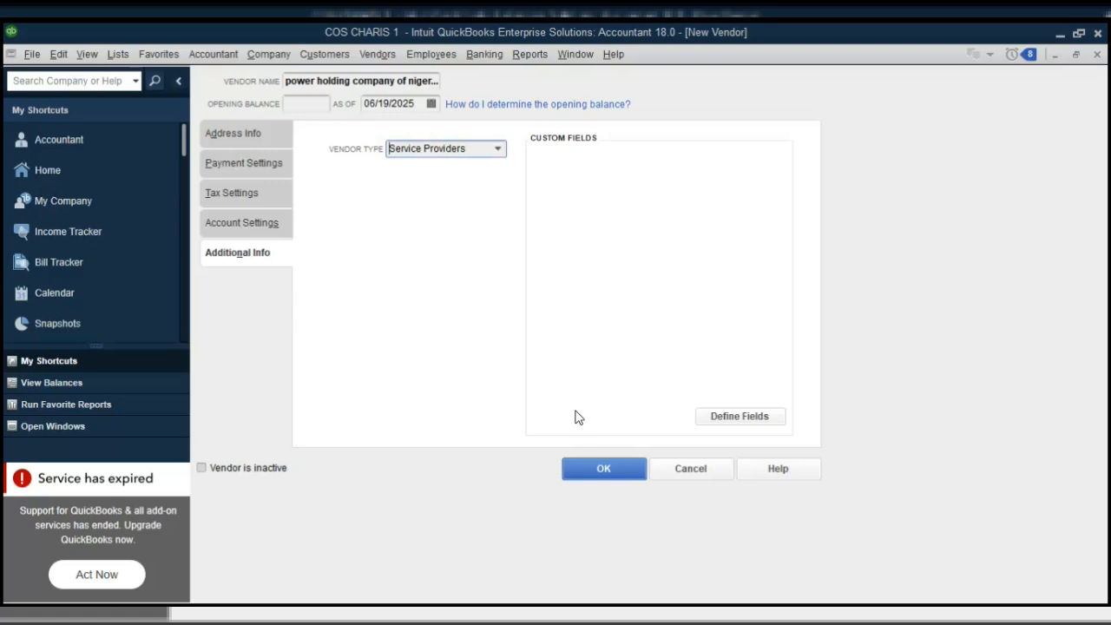